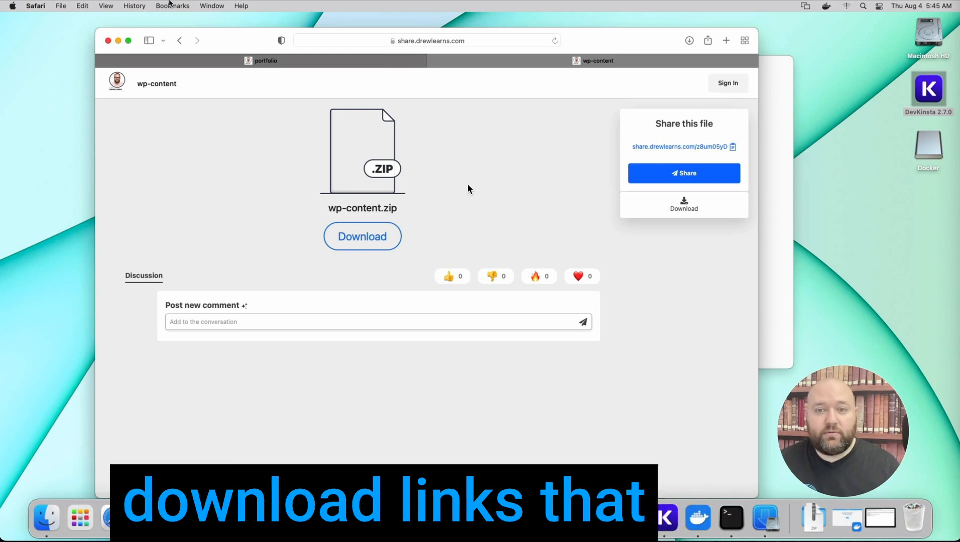
# Download wp-content.zip and portfolio.sql from their share pages and close the browser window
pyautogui.click(379, 236)
pyautogui.click(364, 238)
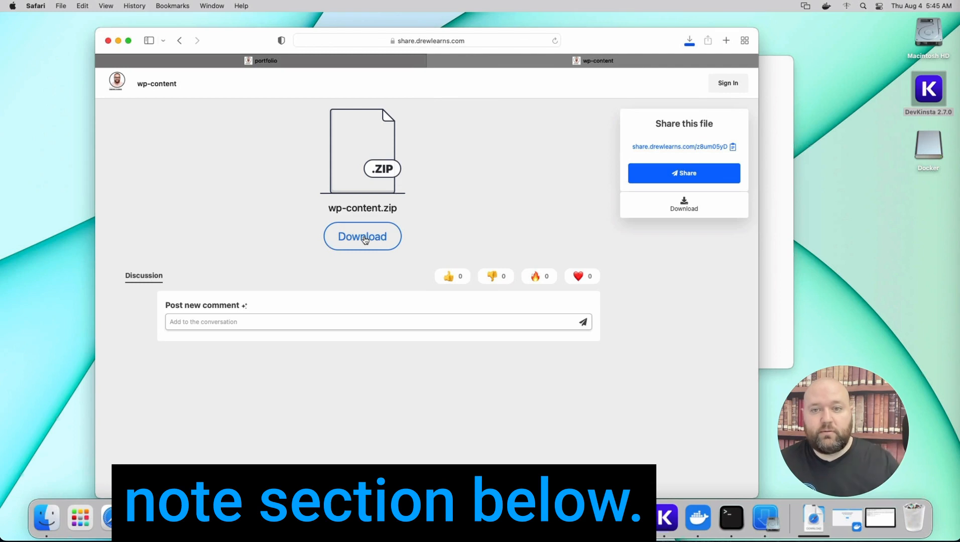
pyautogui.click(296, 60)
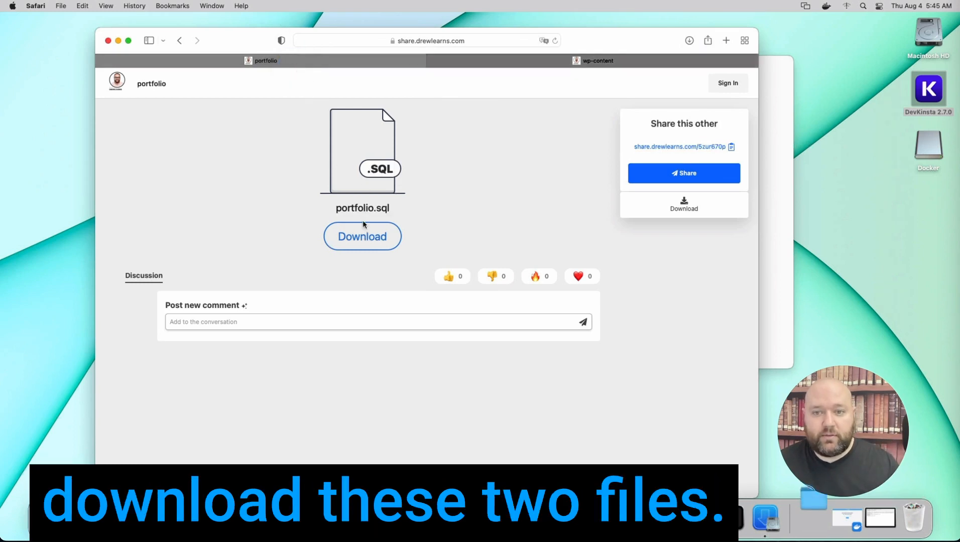
pyautogui.click(363, 244)
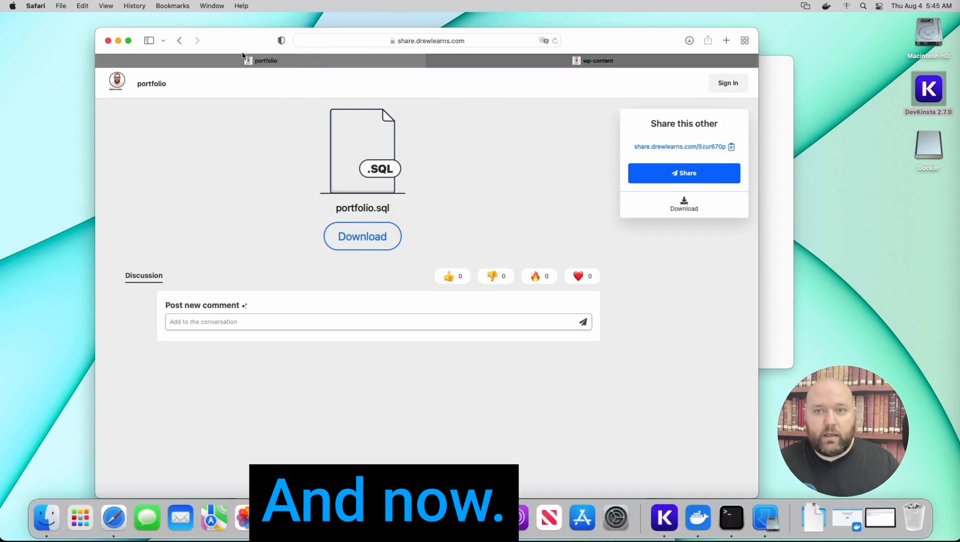
pyautogui.click(108, 40)
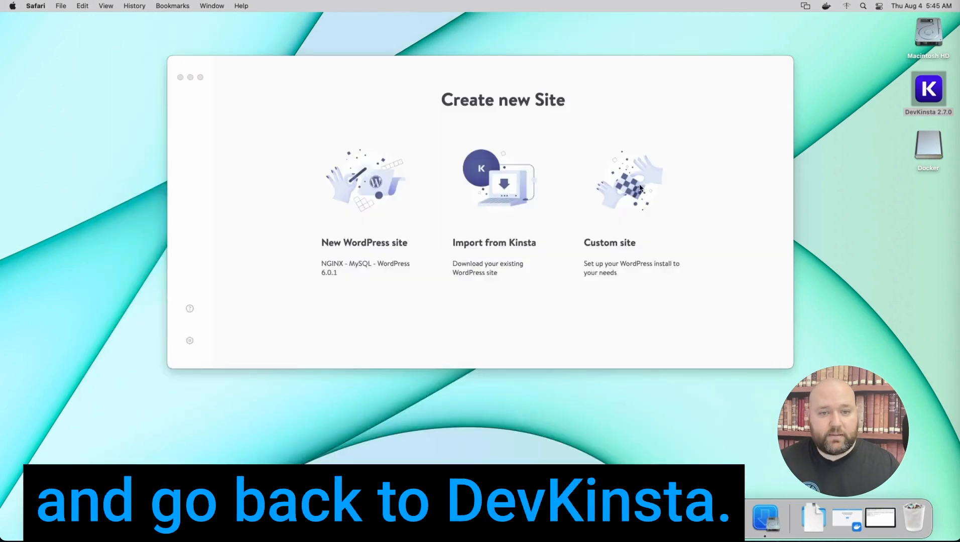
# Start creating a custom site named "portfolio" in DevKinsta
pyautogui.click(602, 256)
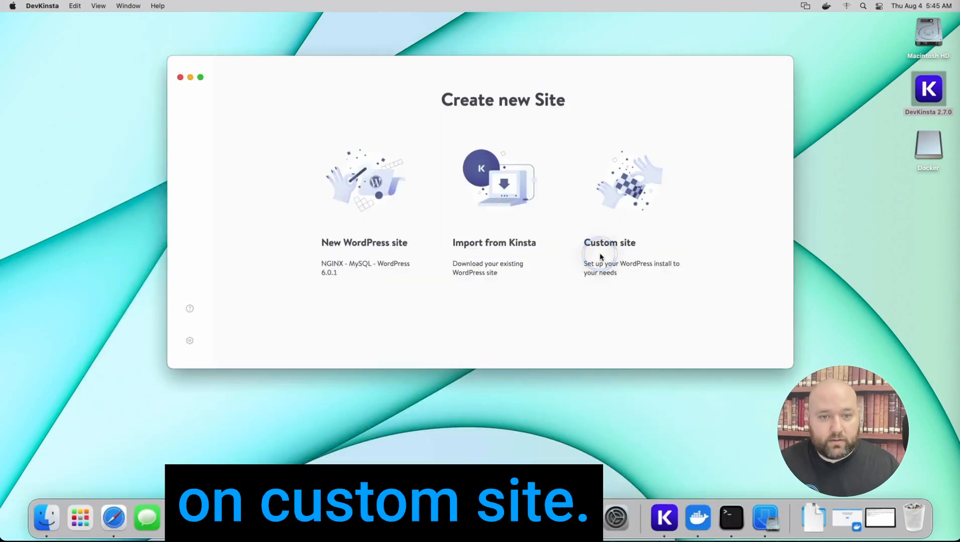
pyautogui.click(622, 227)
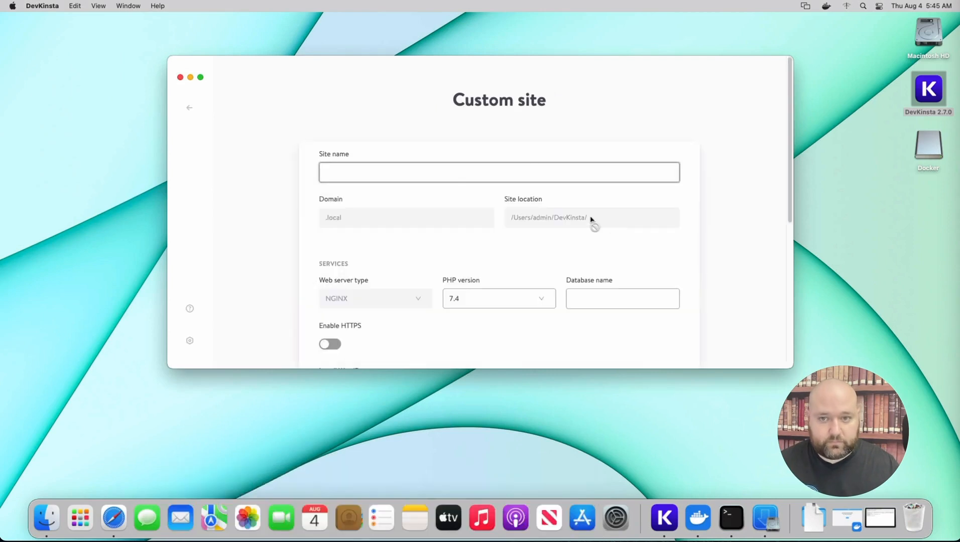
pyautogui.write('portfolio')
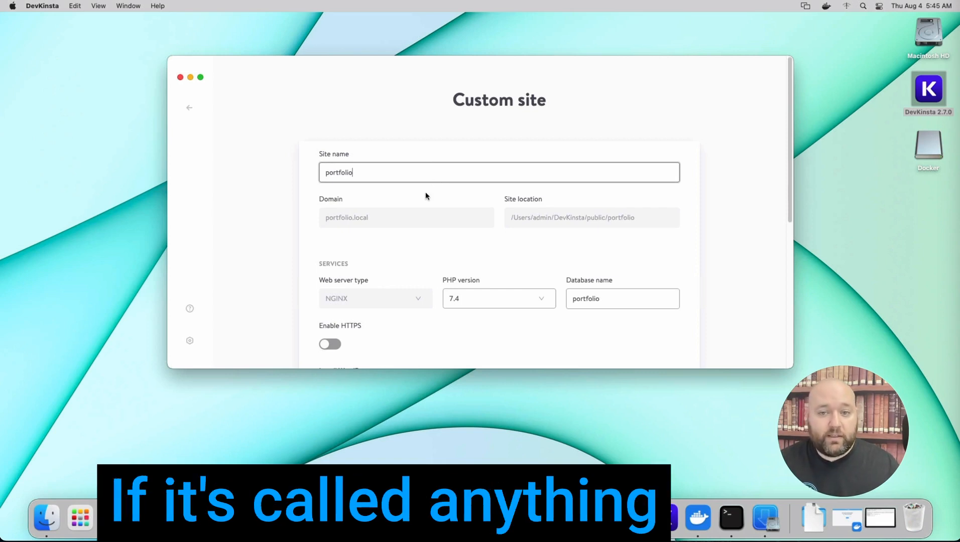
# Enable HTTPS for the custom site and keep its PHP version at 7.4
pyautogui.scroll(-2, 426, 192)
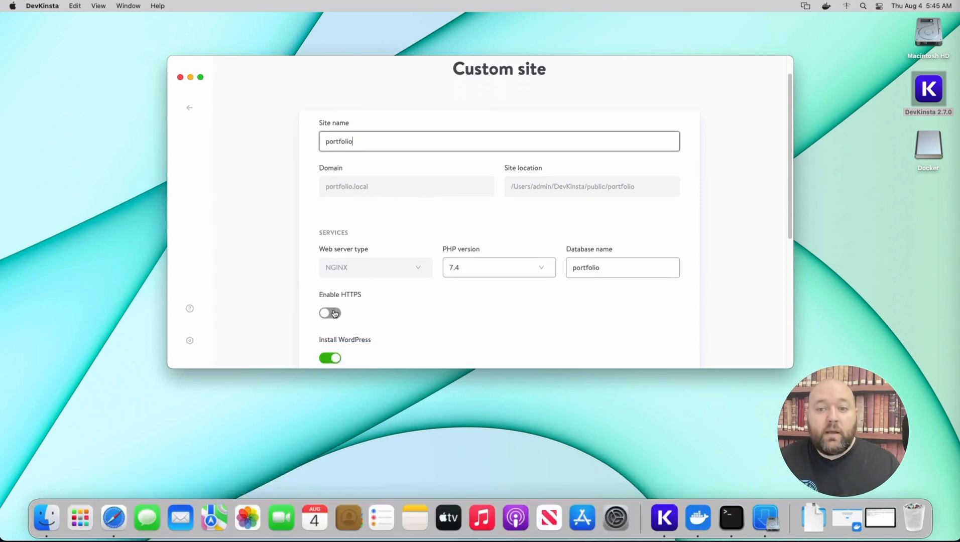
pyautogui.click(333, 315)
pyautogui.scroll(-5, 333, 315)
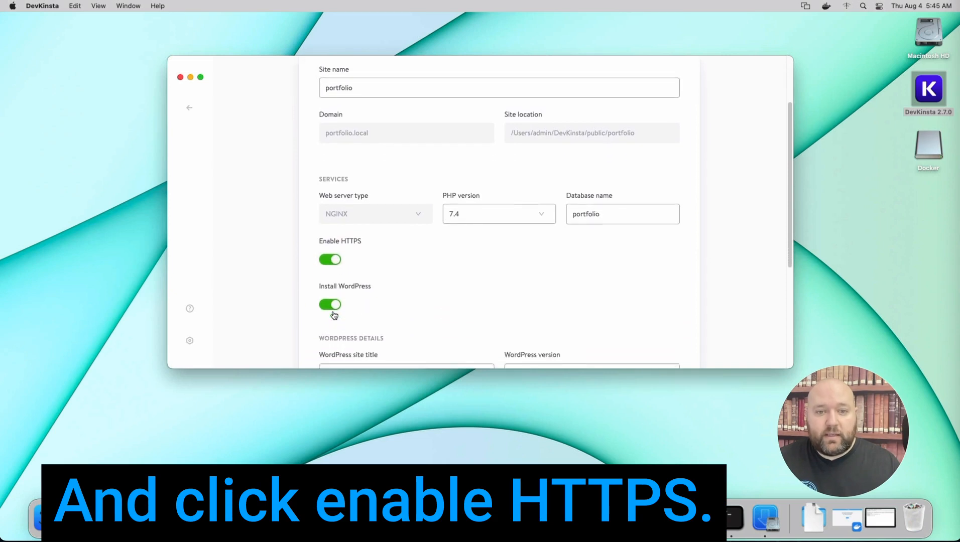
pyautogui.click(510, 180)
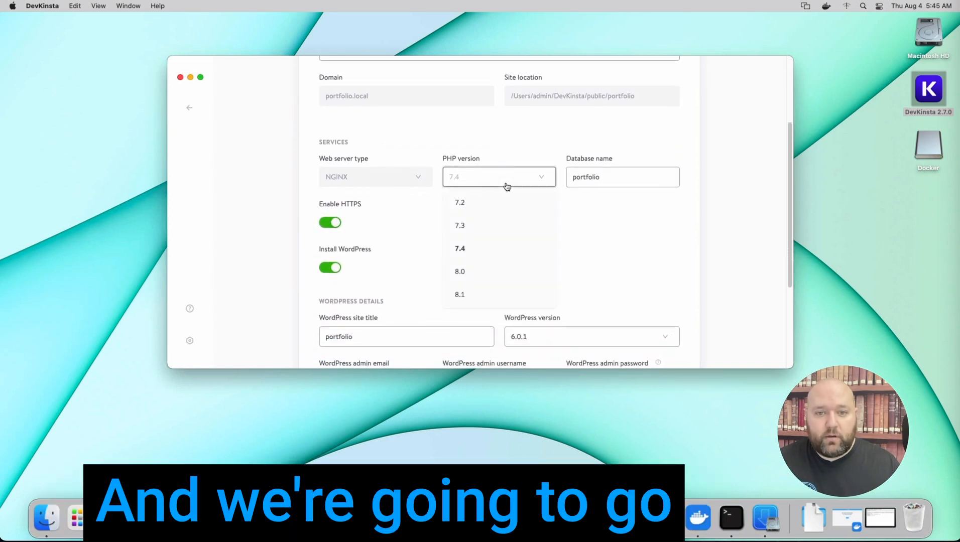
pyautogui.click(506, 185)
# Set the WordPress admin username to "admin", enter the admin password, and create the site
pyautogui.scroll(-3, 488, 220)
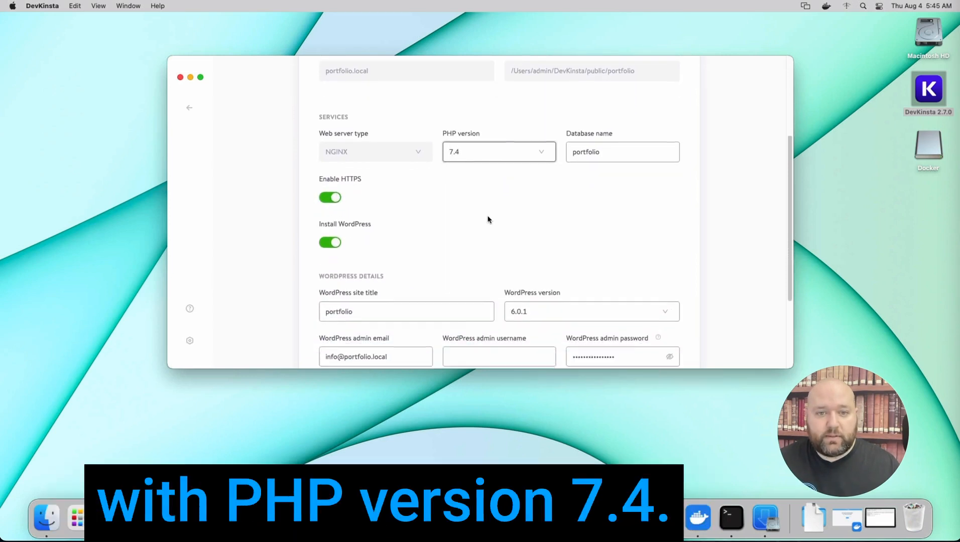
pyautogui.scroll(-4, 488, 219)
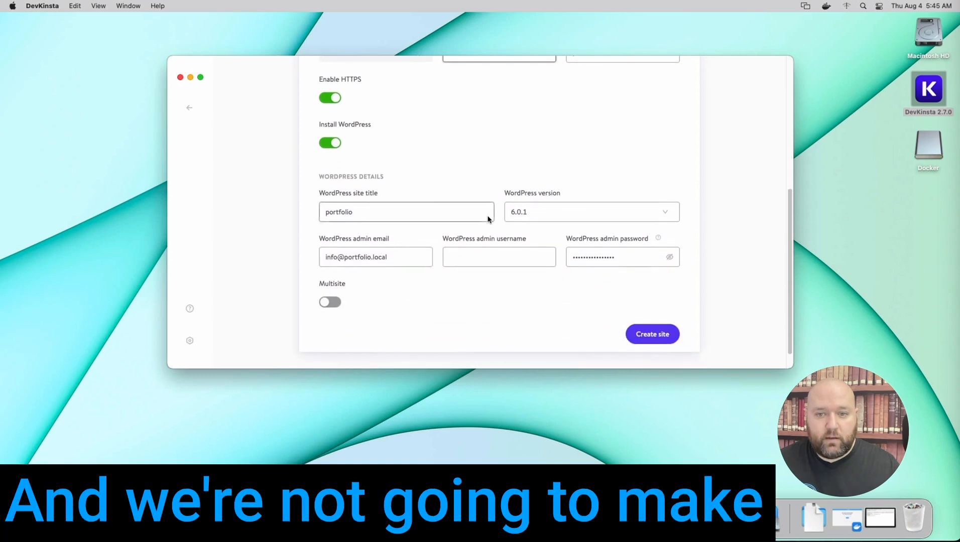
pyautogui.click(503, 244)
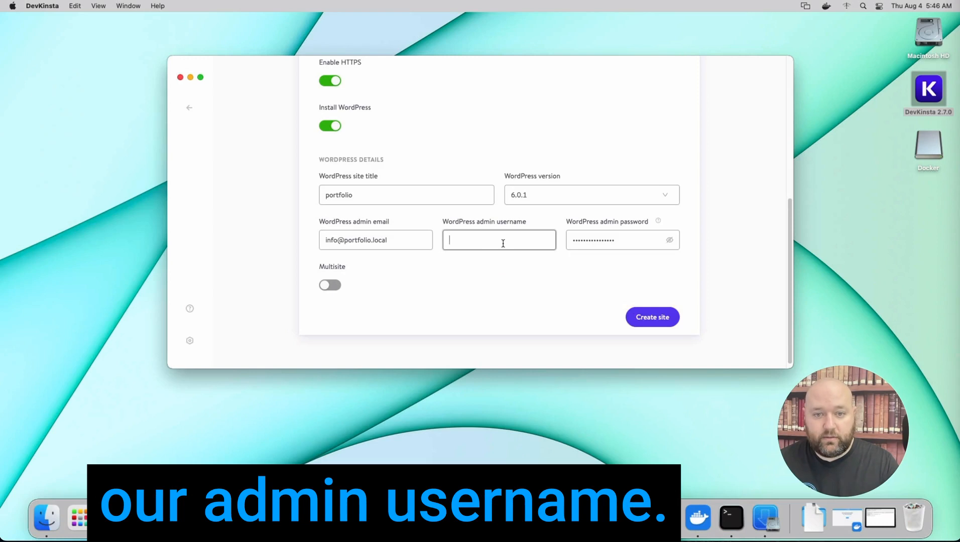
pyautogui.write('admin')
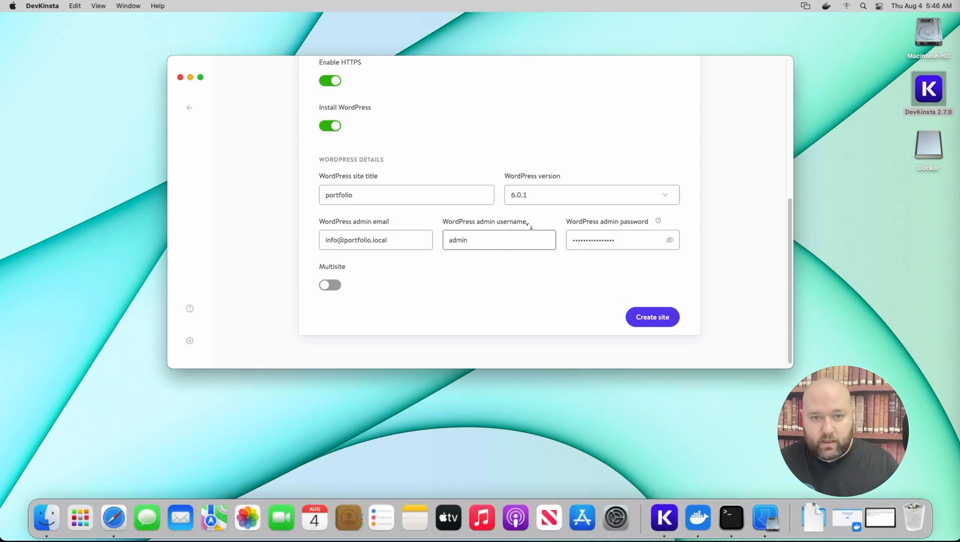
pyautogui.click(615, 240)
pyautogui.doubleClick(612, 241)
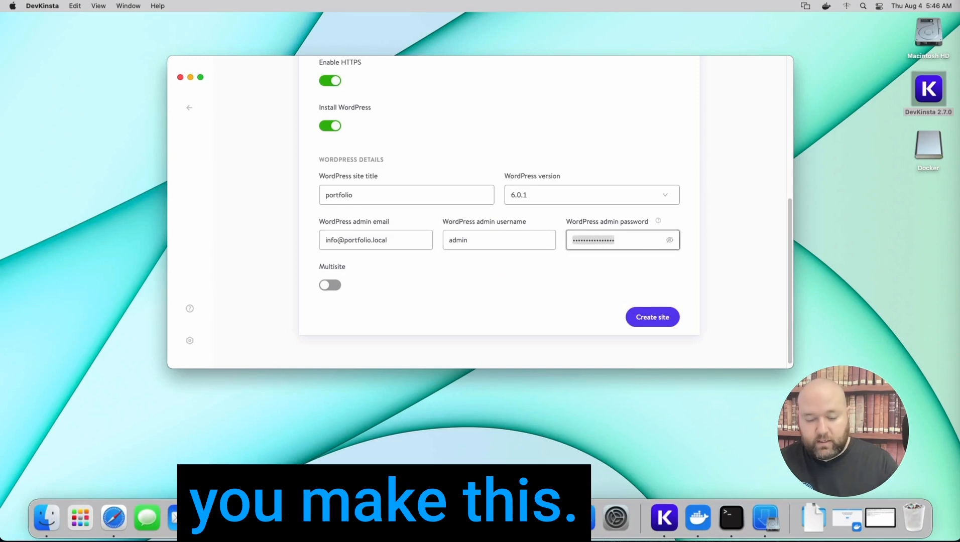
pyautogui.write('••••••')
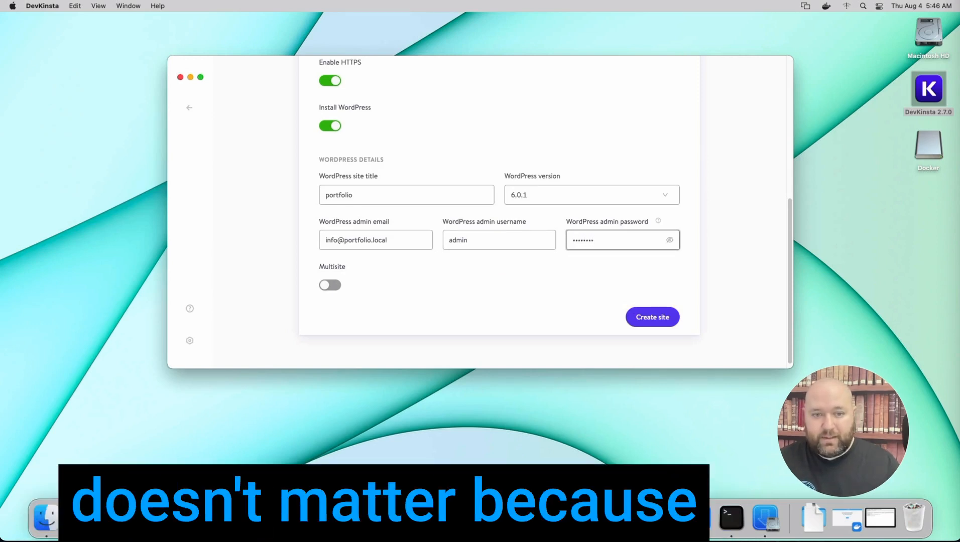
pyautogui.click(641, 319)
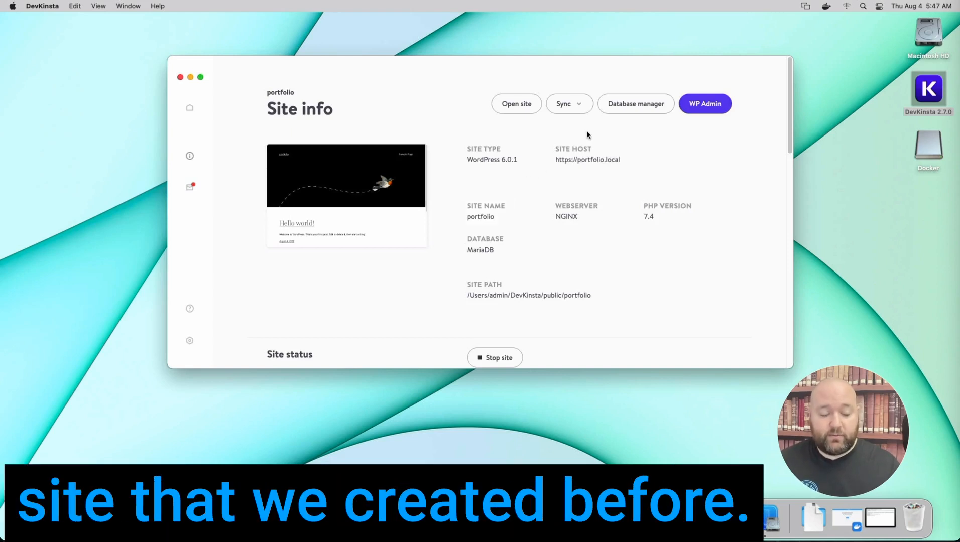
# Open the portfolio site's database manager and drop all tables in the portfolio database
pyautogui.click(648, 105)
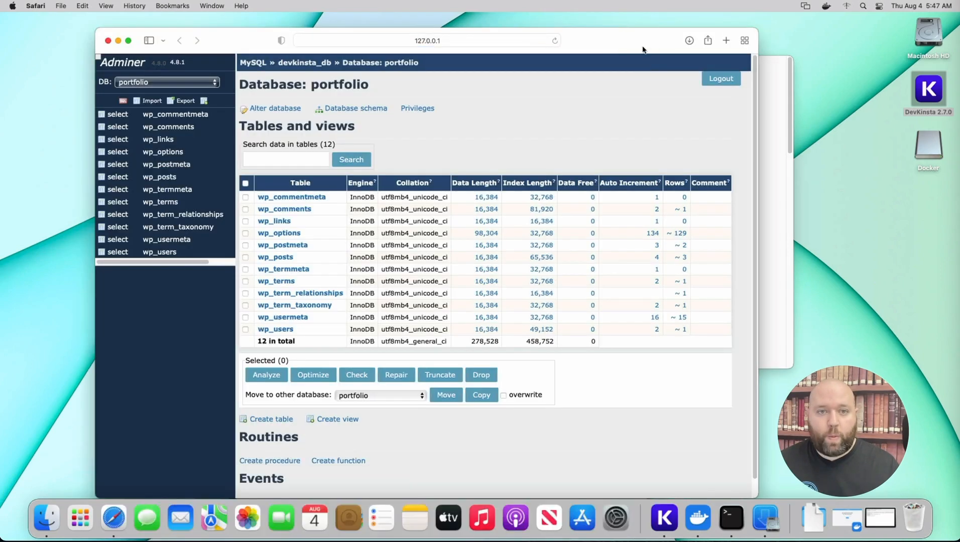
pyautogui.moveTo(644, 35); pyautogui.dragTo(661, 26)
pyautogui.click(271, 169)
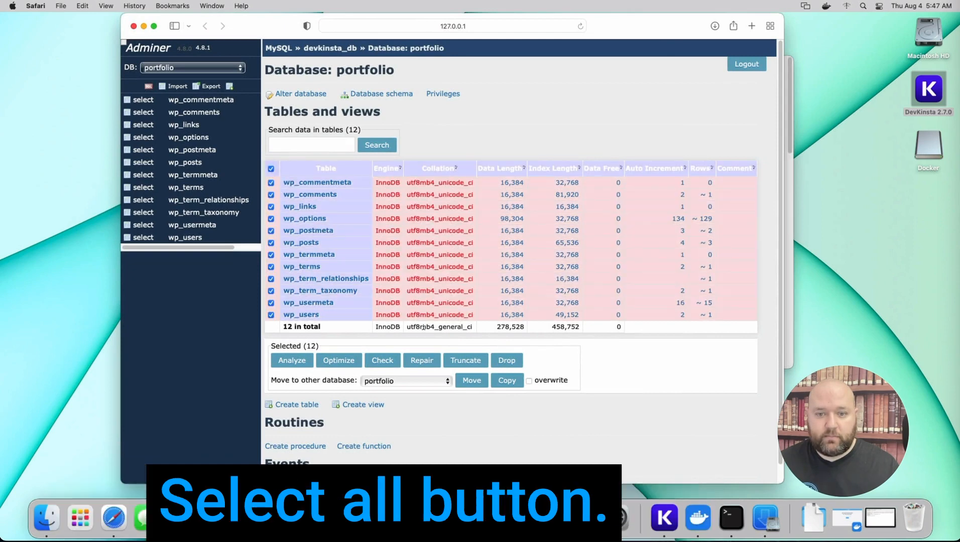
pyautogui.click(506, 361)
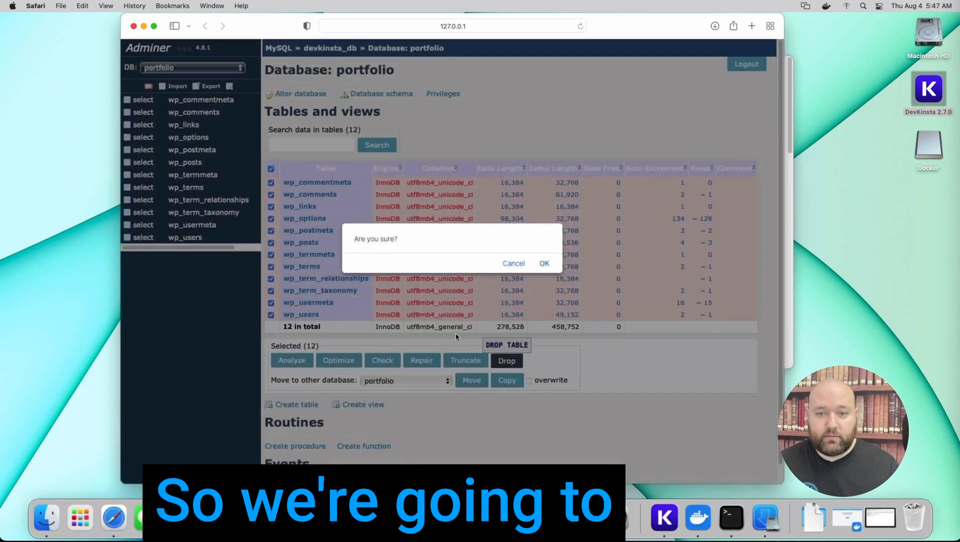
pyautogui.click(543, 263)
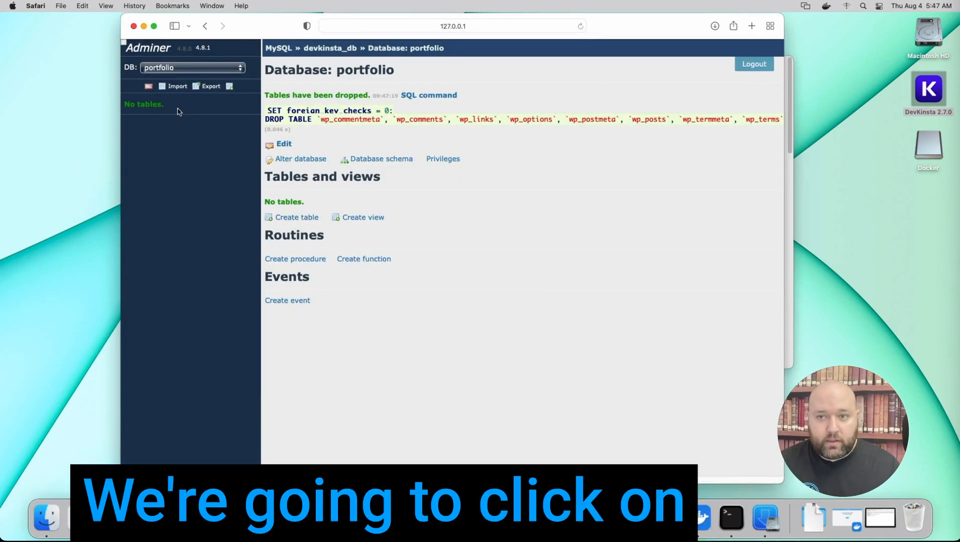
# Import portfolio.sql from the Downloads folder into the portfolio database
pyautogui.click(173, 88)
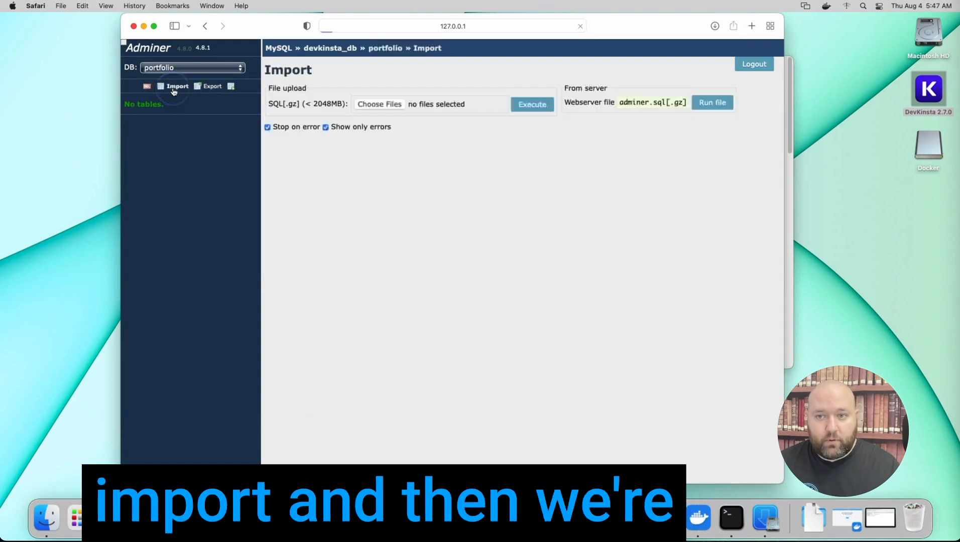
pyautogui.click(384, 104)
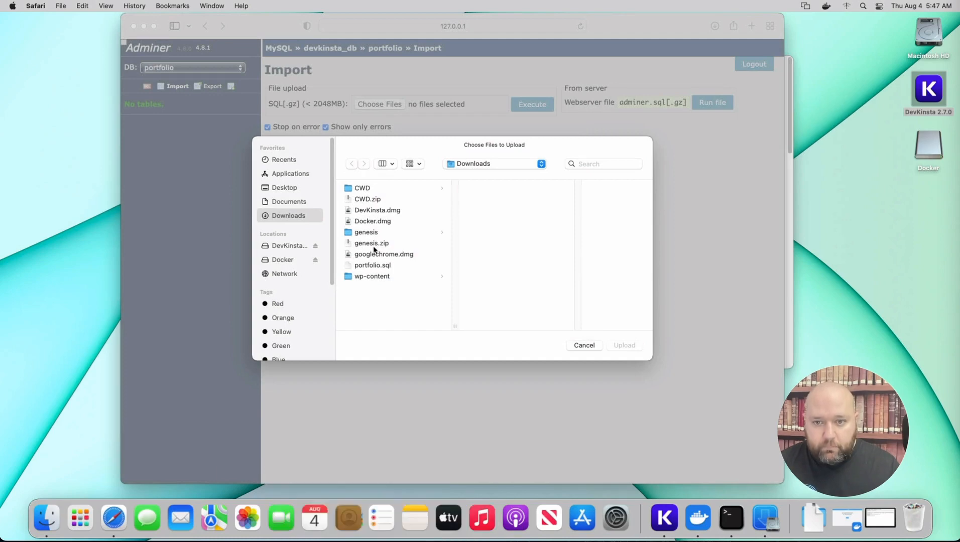
pyautogui.click(376, 267)
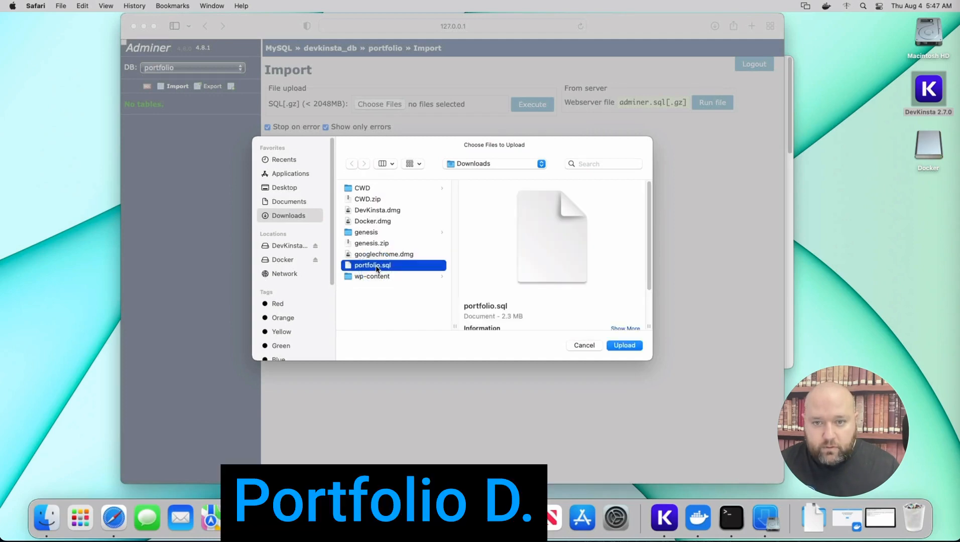
pyautogui.click(623, 346)
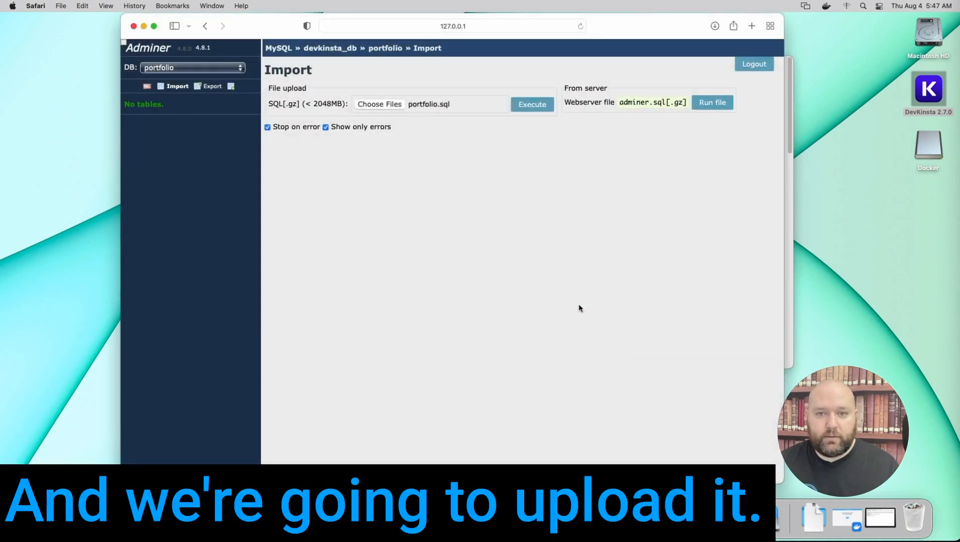
pyautogui.click(533, 106)
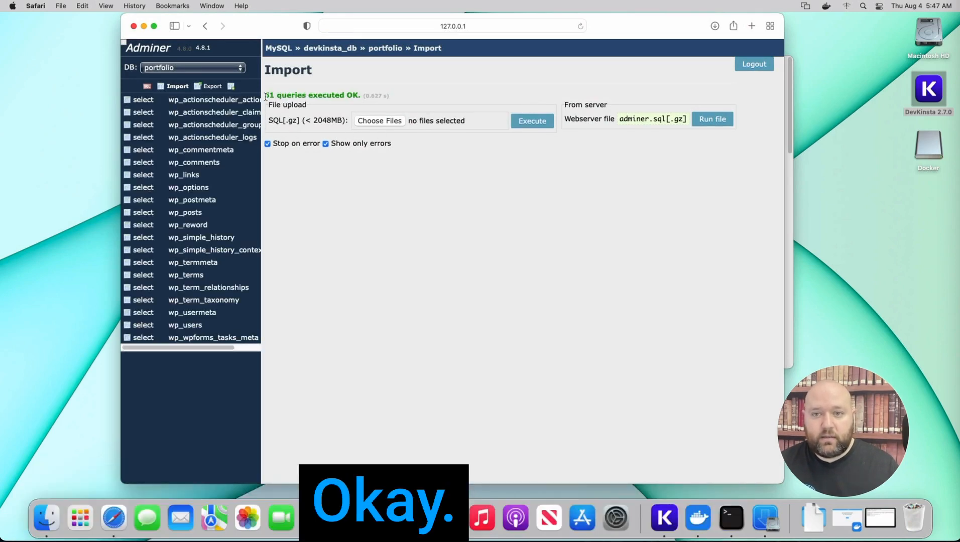
pyautogui.moveTo(266, 97); pyautogui.dragTo(360, 95)
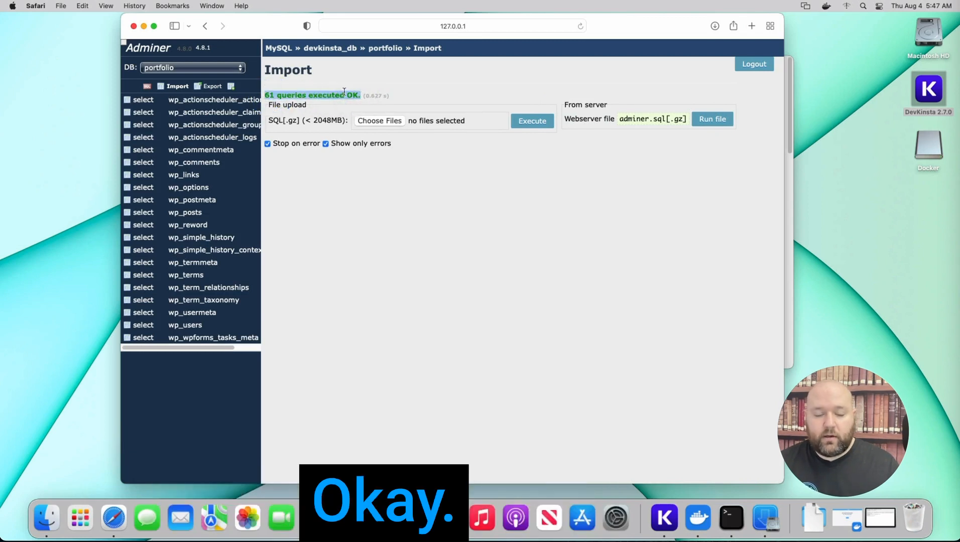
# Open the portfolio site's folder from its site path in DevKinsta and delete the wp-content folder
pyautogui.click(789, 195)
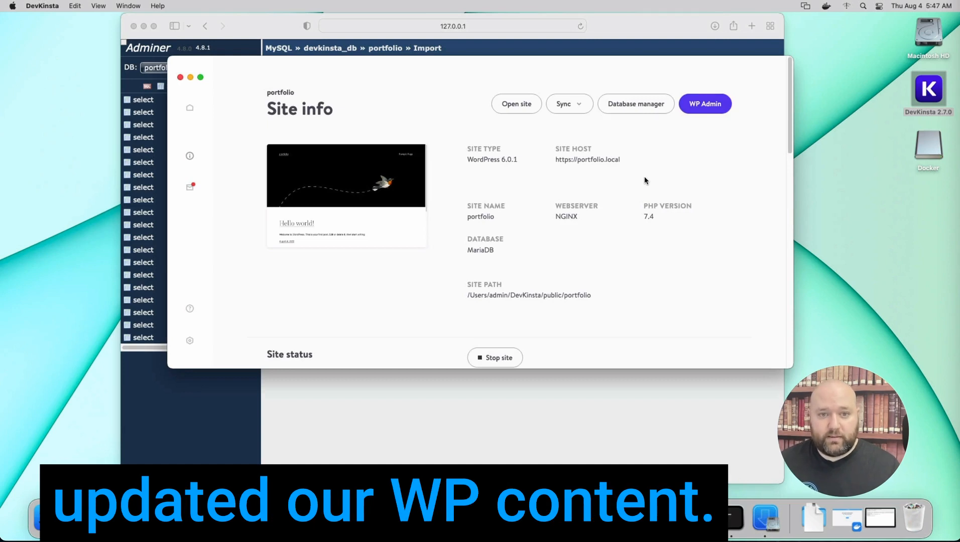
pyautogui.click(543, 293)
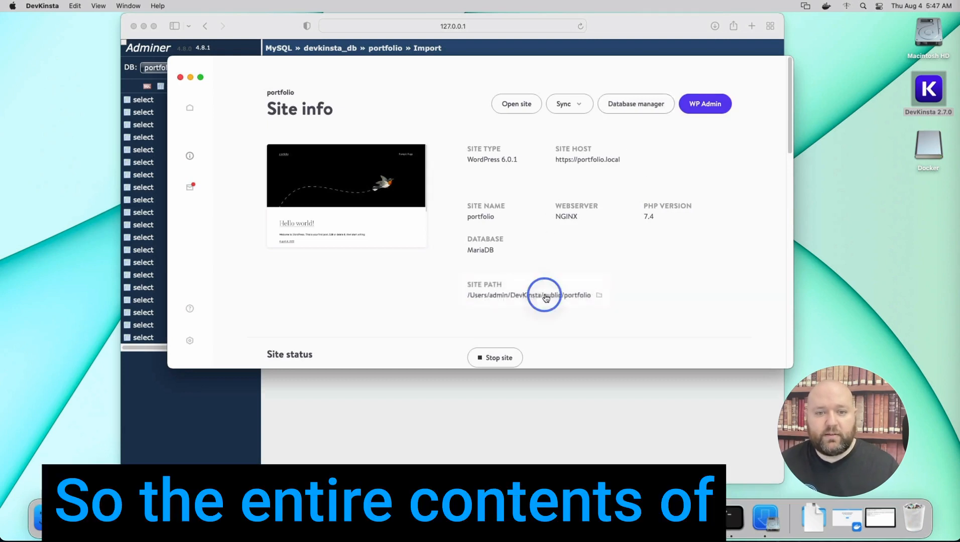
pyautogui.click(583, 188)
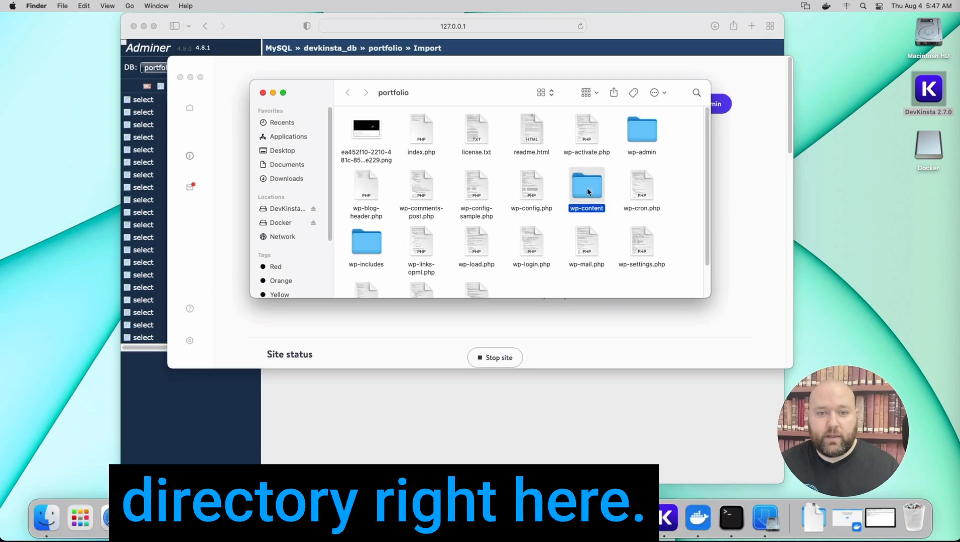
pyautogui.rightClick(587, 187)
pyautogui.click(597, 212)
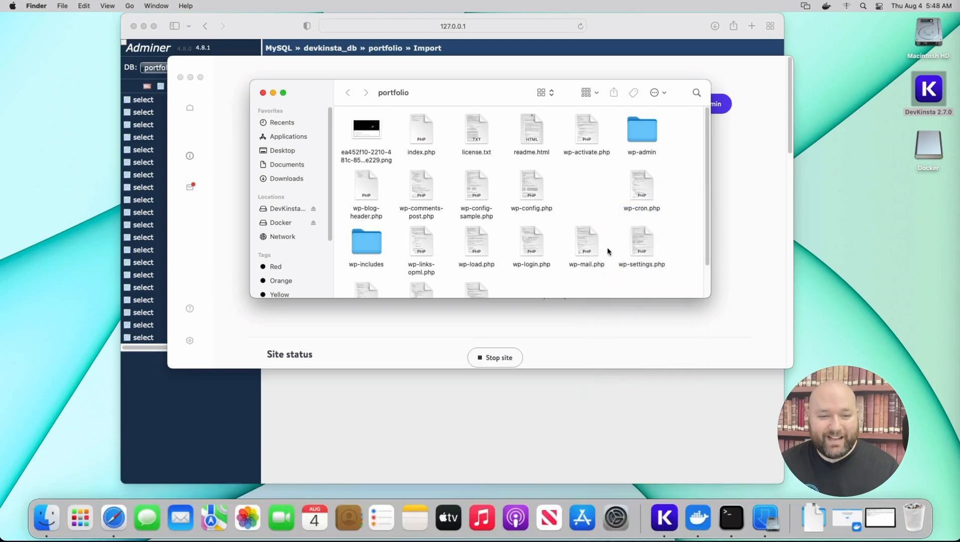
# Show the Downloads folder in the Finder window and place that window below the portfolio site's info
pyautogui.click(814, 520)
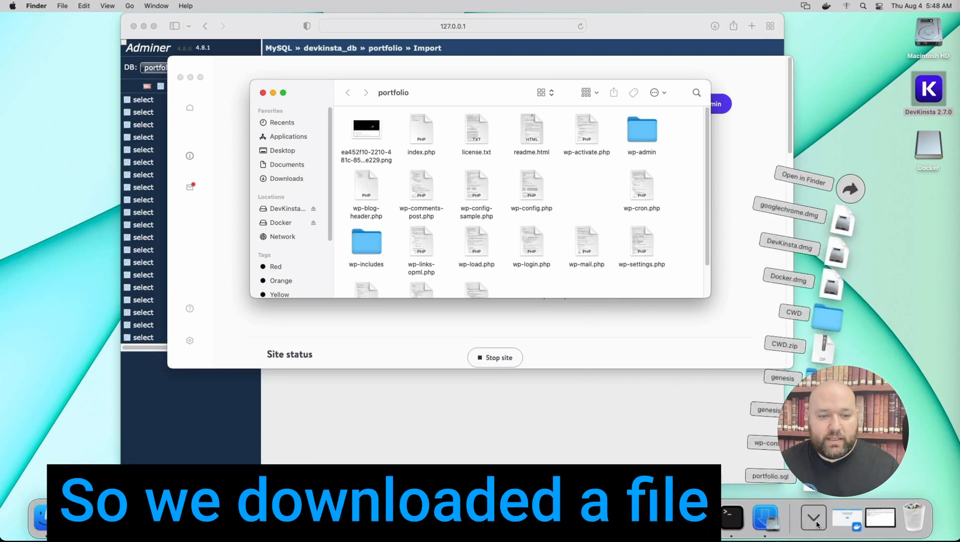
pyautogui.moveTo(768, 443); pyautogui.dragTo(602, 196)
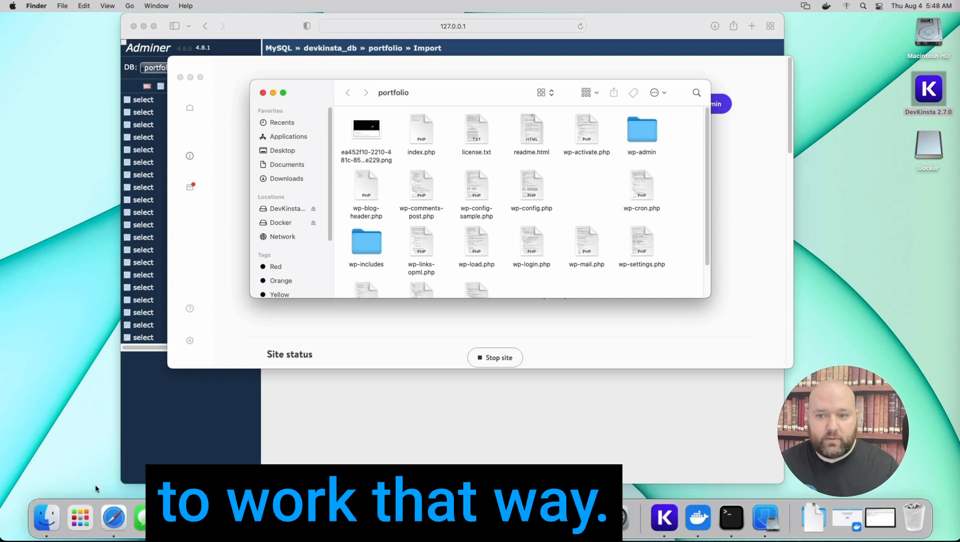
pyautogui.click(59, 518)
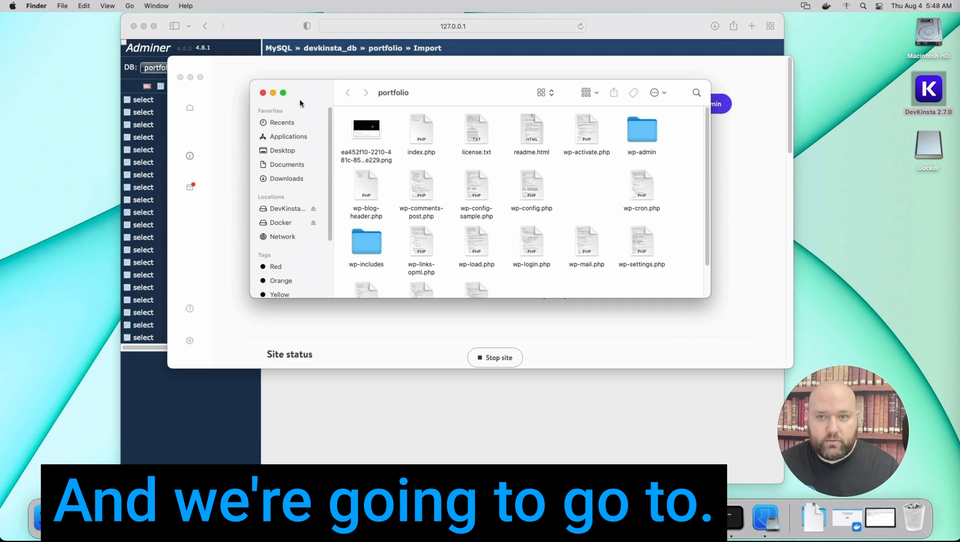
pyautogui.click(285, 178)
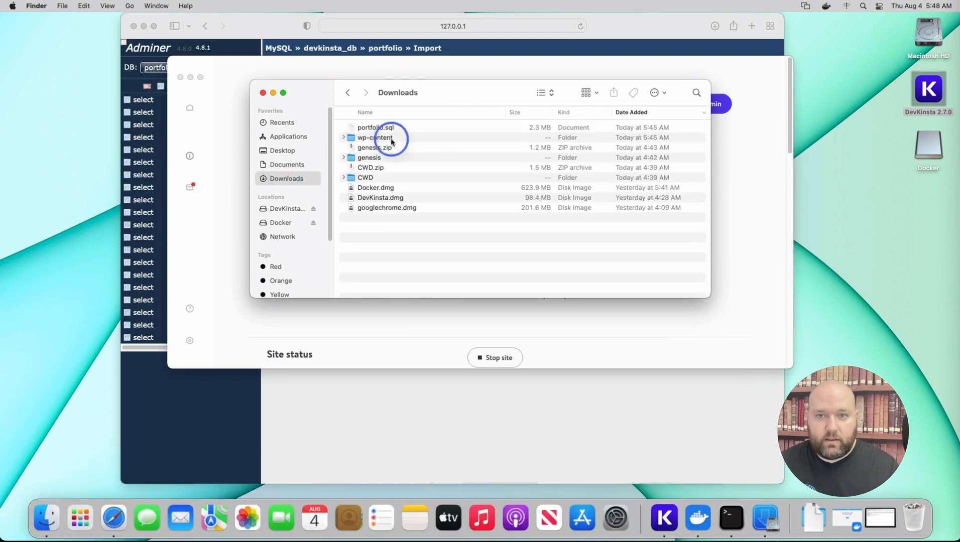
pyautogui.moveTo(397, 95); pyautogui.dragTo(316, 304)
# Reopen the portfolio site's folder from its site path in DevKinsta and move the wp-content folder from Downloads into it
pyautogui.click(508, 232)
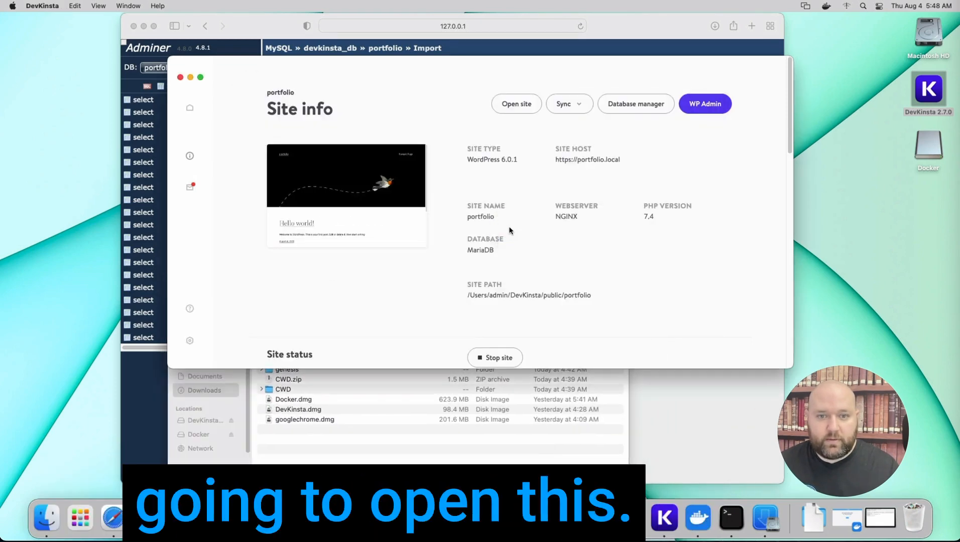
pyautogui.click(507, 303)
pyautogui.press('super+n')
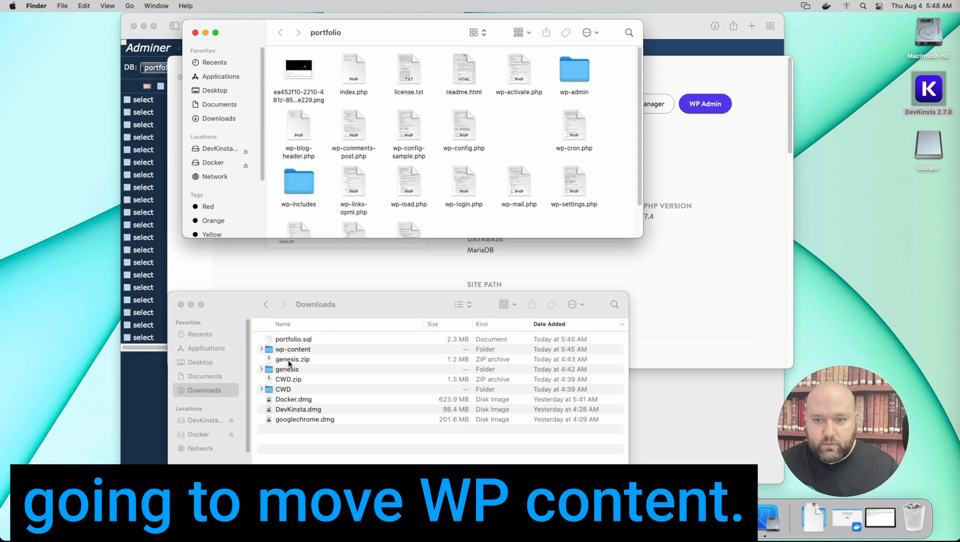
pyautogui.moveTo(287, 349); pyautogui.dragTo(520, 154)
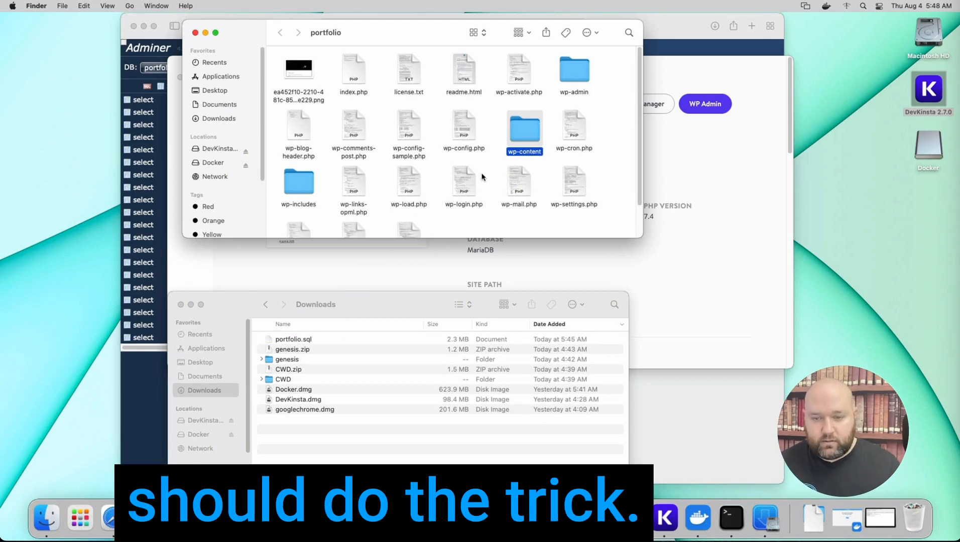
# Open the portfolio site's WP Admin from DevKinsta and log in with username "admin" and the account password
pyautogui.click(709, 178)
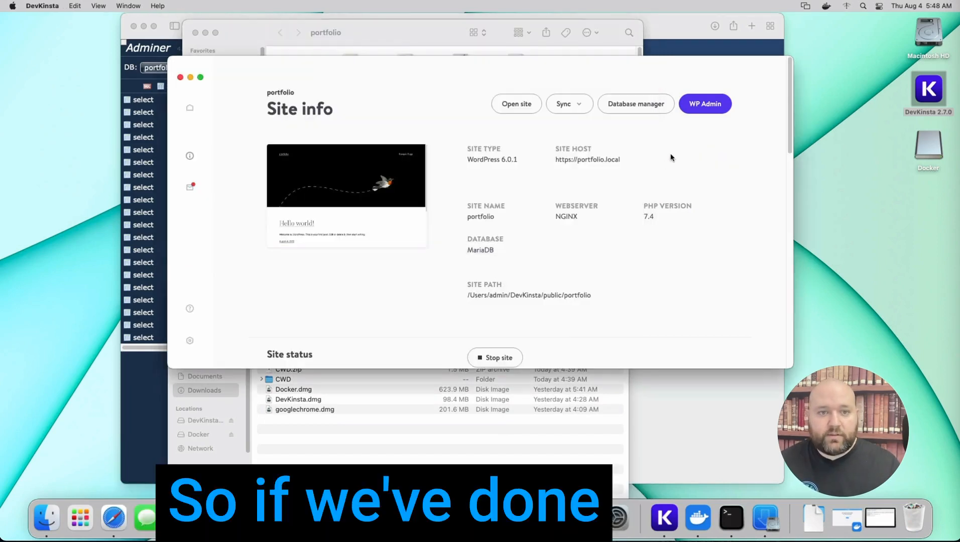
pyautogui.click(701, 114)
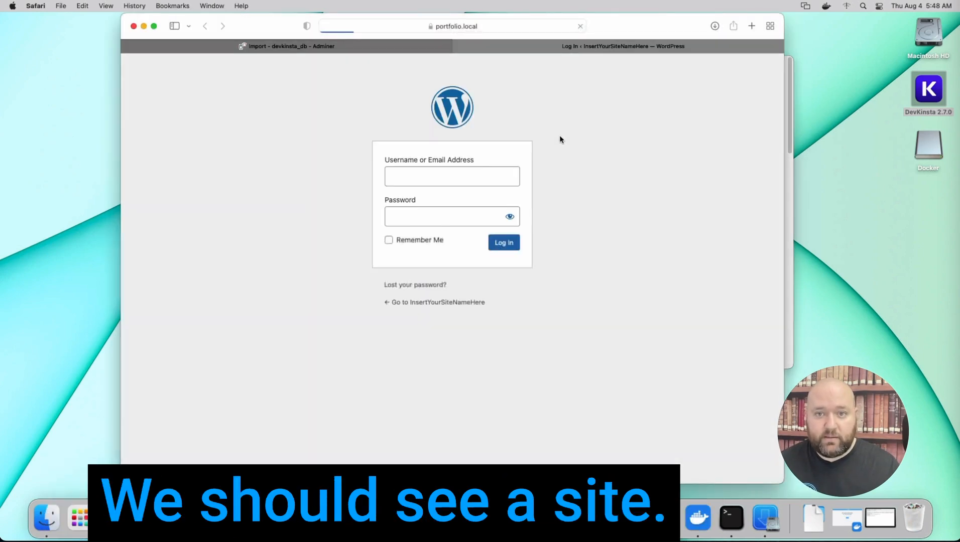
pyautogui.write('admin')
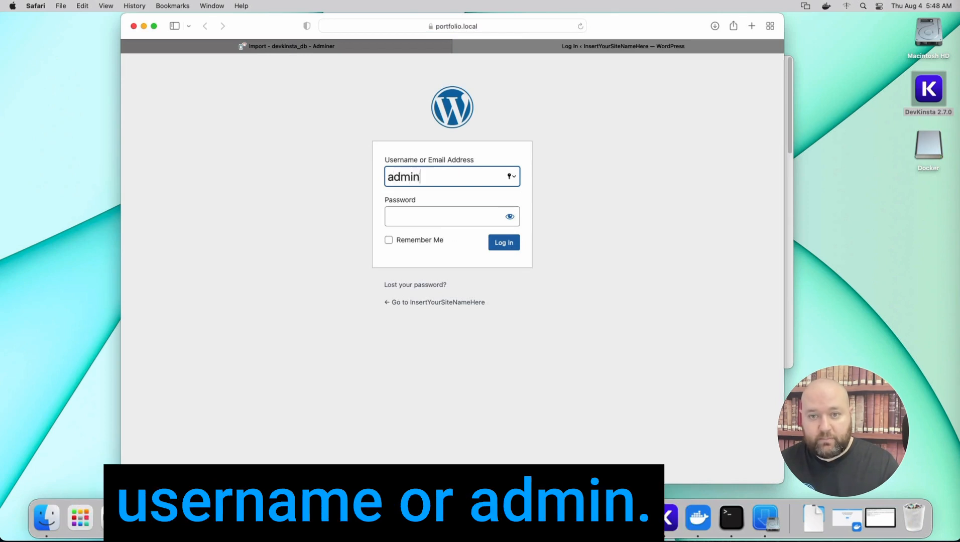
pyautogui.press('Tab')
pyautogui.write('password')
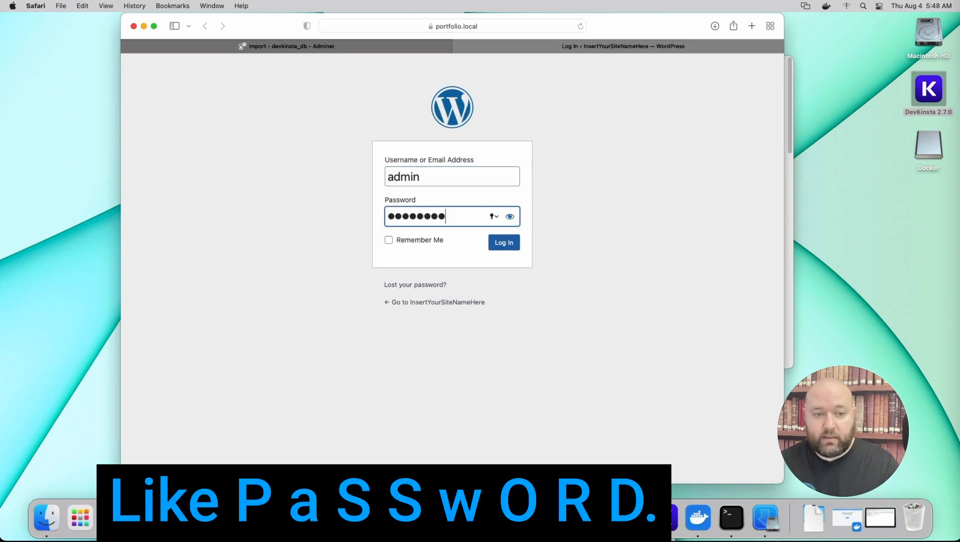
pyautogui.click(504, 243)
pyautogui.click(452, 315)
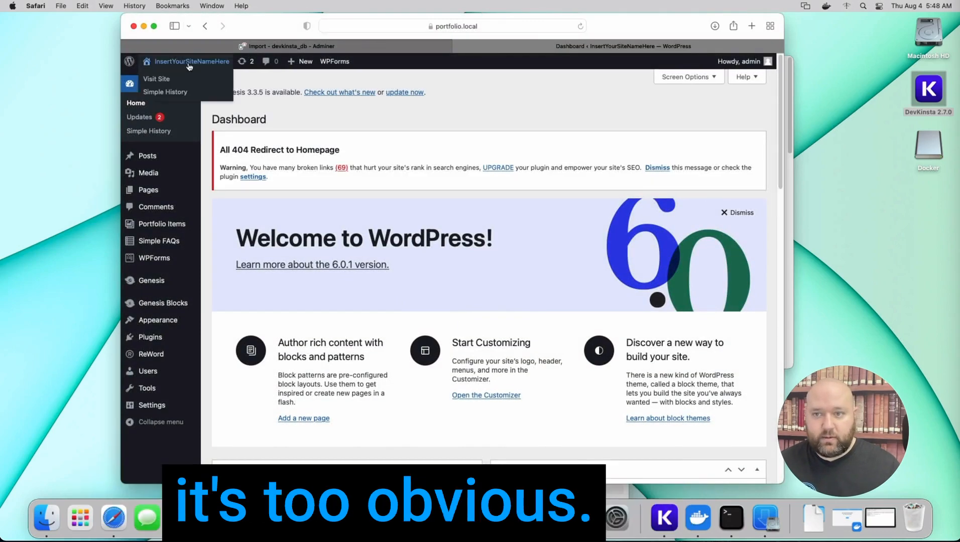
# Visit the live portfolio site and review the homepage from its header through the contact form to the footer
pyautogui.click(181, 78)
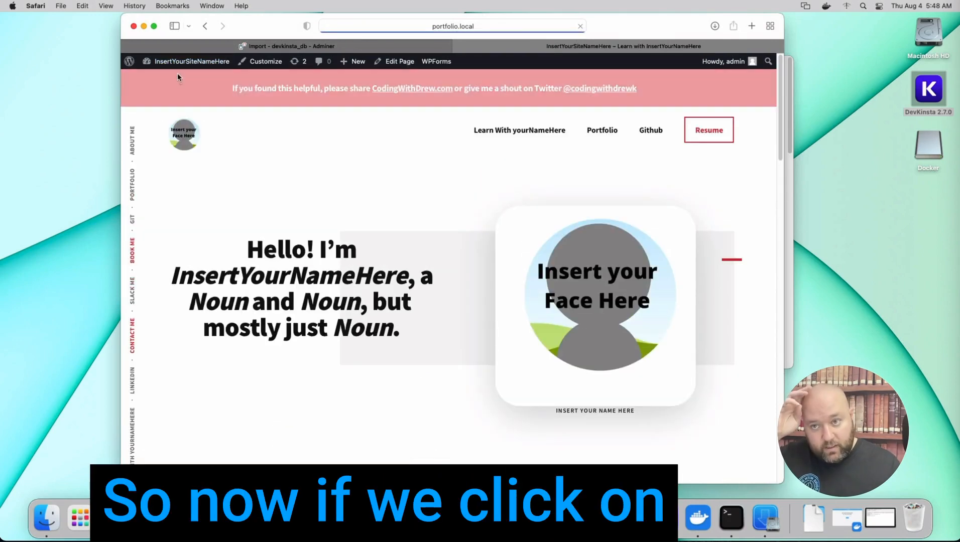
pyautogui.click(178, 65)
pyautogui.click(181, 64)
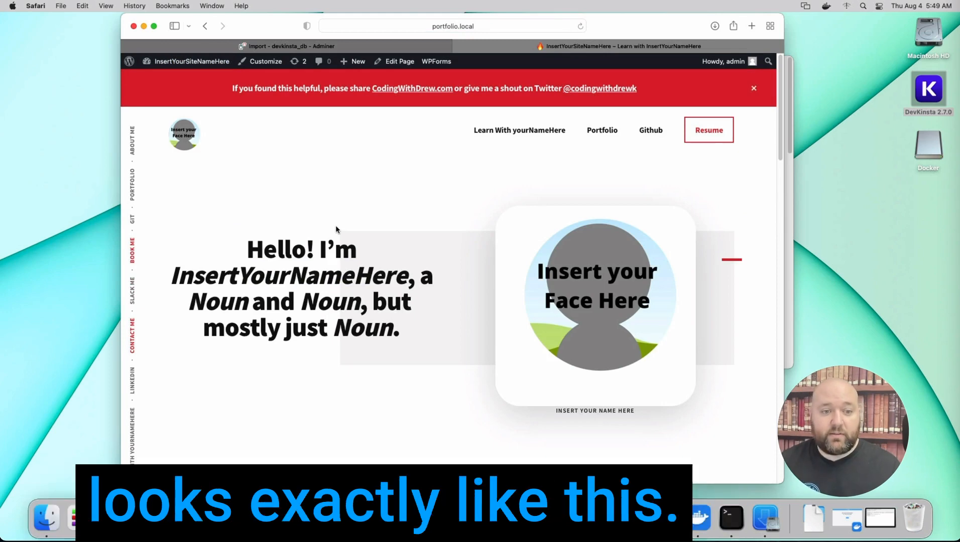
pyautogui.scroll(-10, 336, 224)
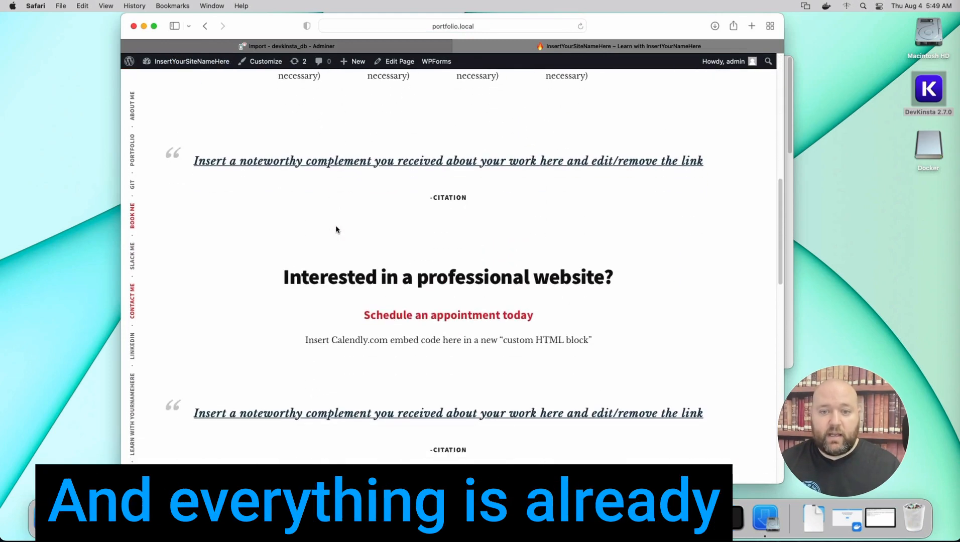
pyautogui.rightClick(337, 226)
pyautogui.click(365, 54)
pyautogui.scroll(-10, 365, 222)
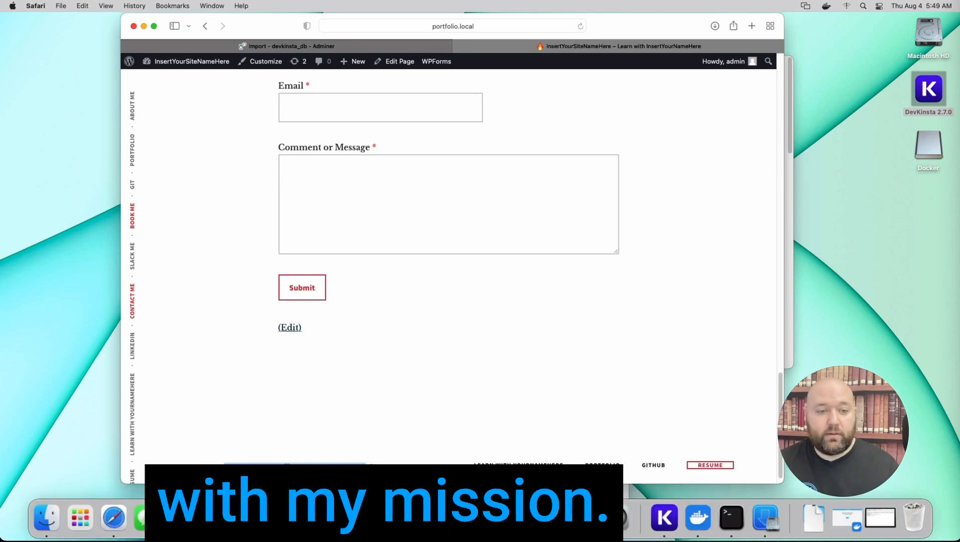
pyautogui.click(371, 465)
pyautogui.moveTo(371, 466); pyautogui.dragTo(163, 466)
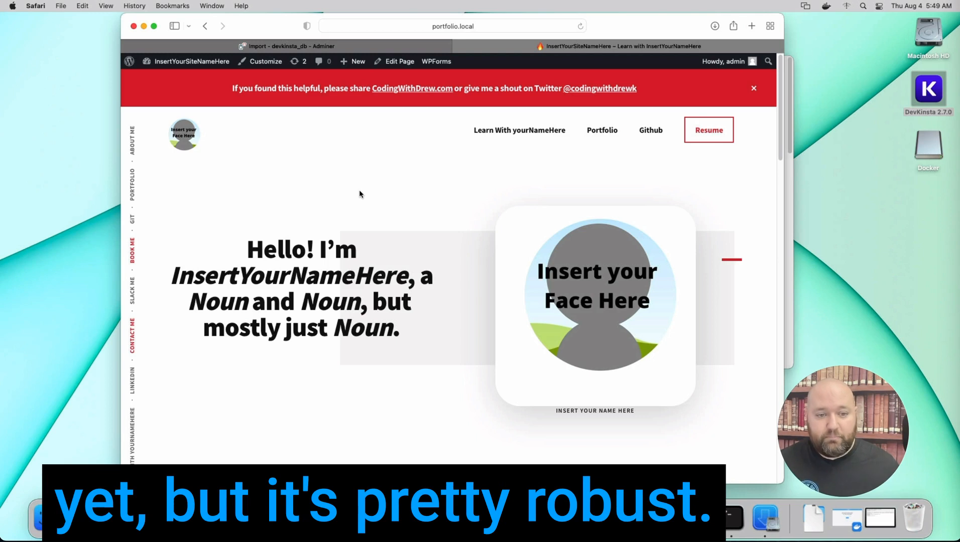
# Check the Learn With yourNameHere, Portfolio and Github links in the site's header navigation
pyautogui.click(504, 130)
pyautogui.click(608, 132)
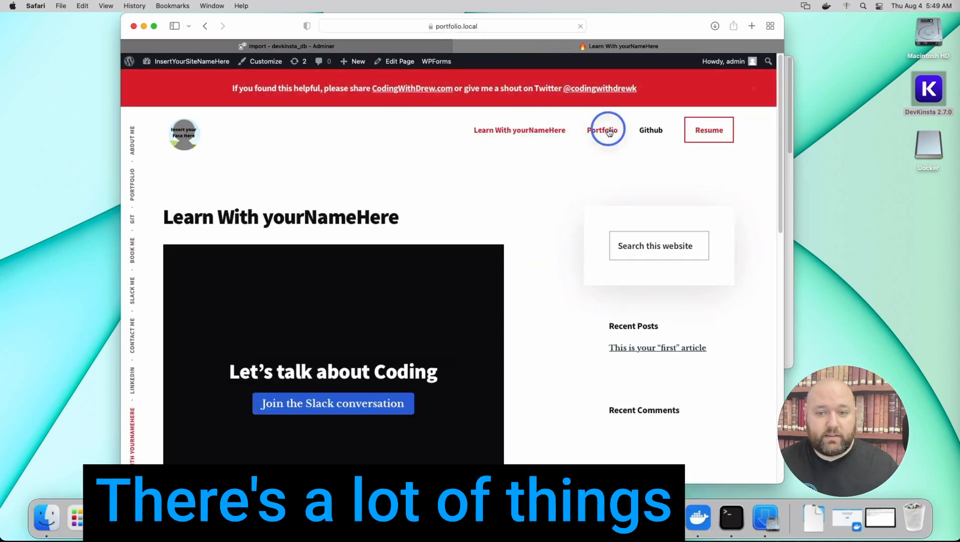
pyautogui.click(641, 132)
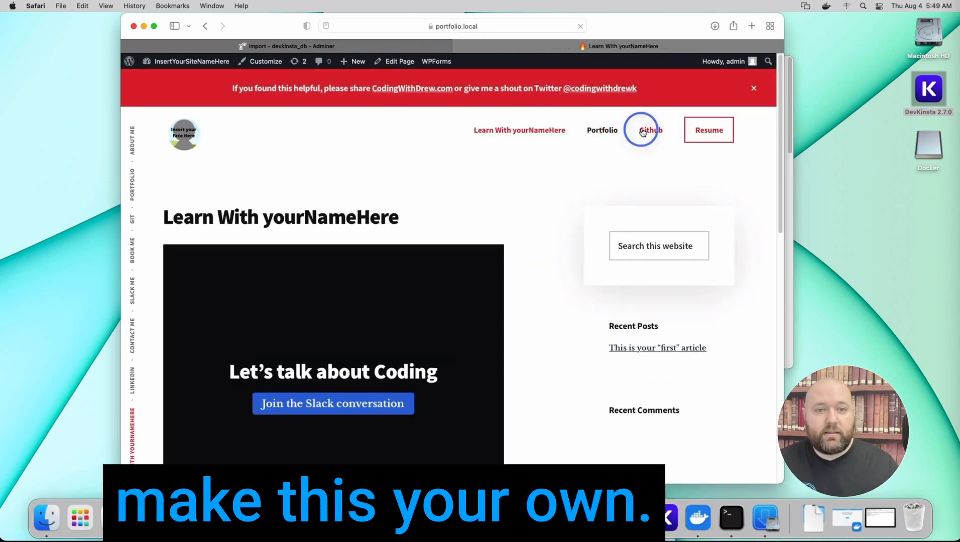